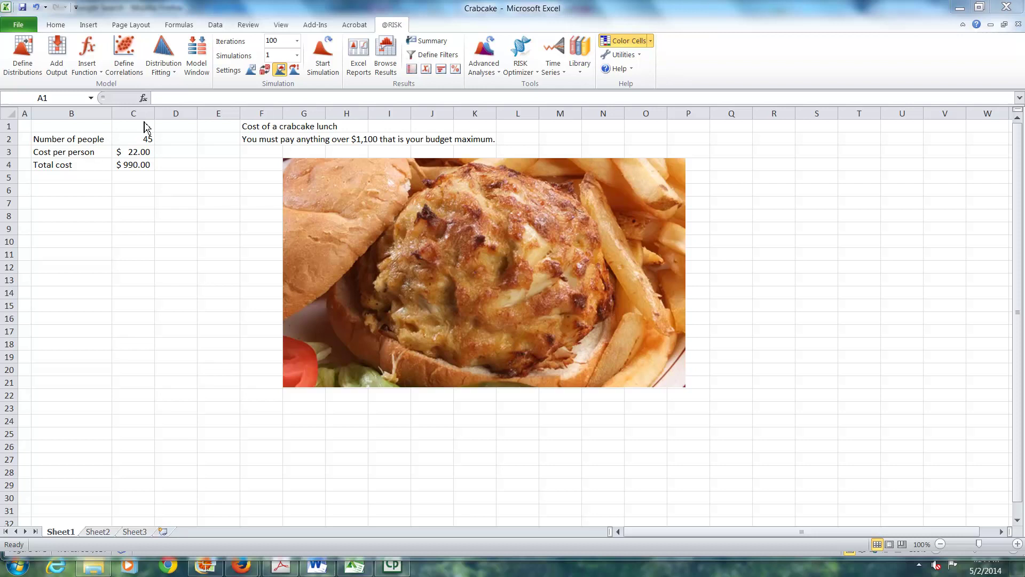
pyautogui.click(146, 143)
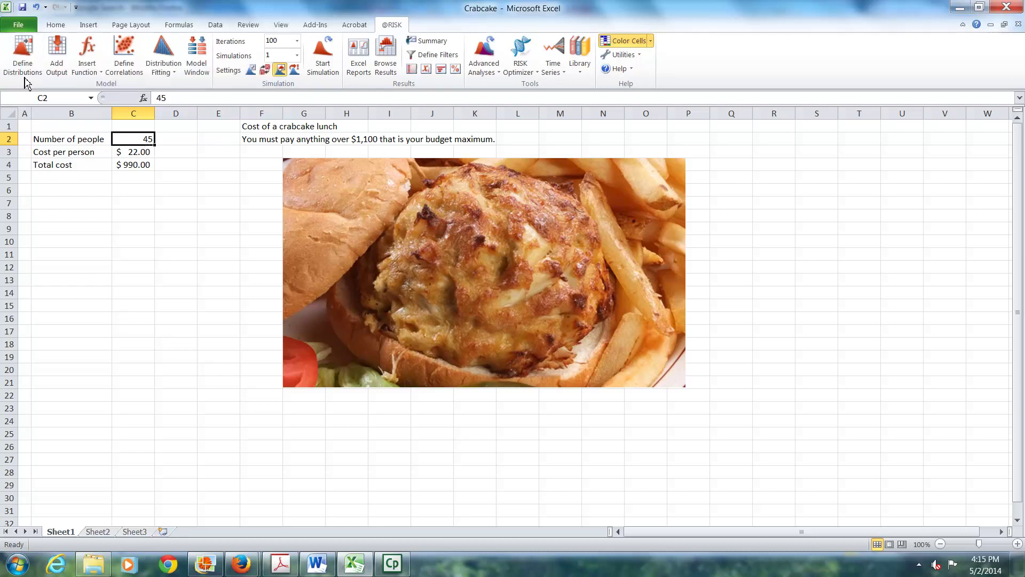
pyautogui.click(22, 56)
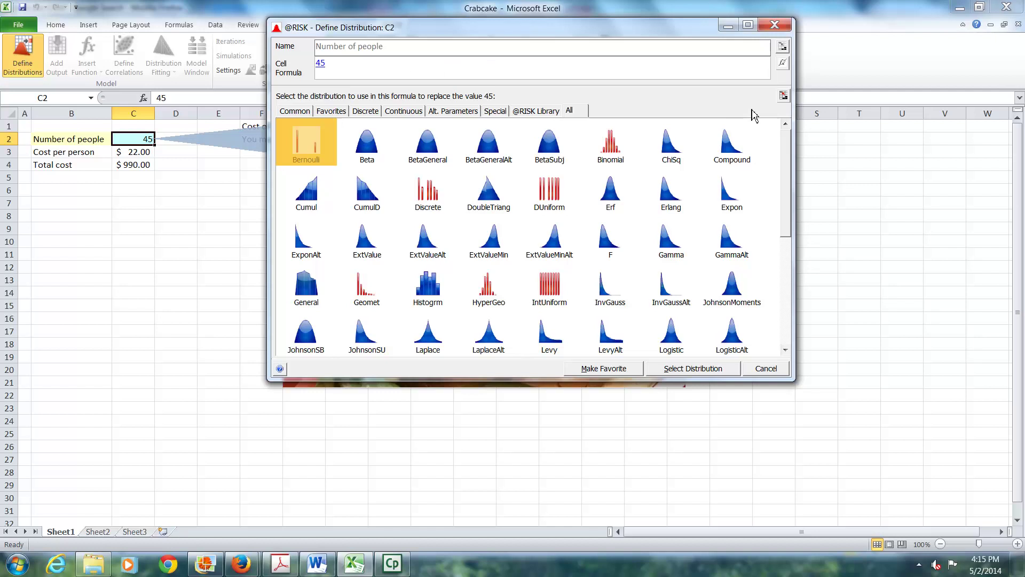
pyautogui.moveTo(791, 153); pyautogui.dragTo(791, 178)
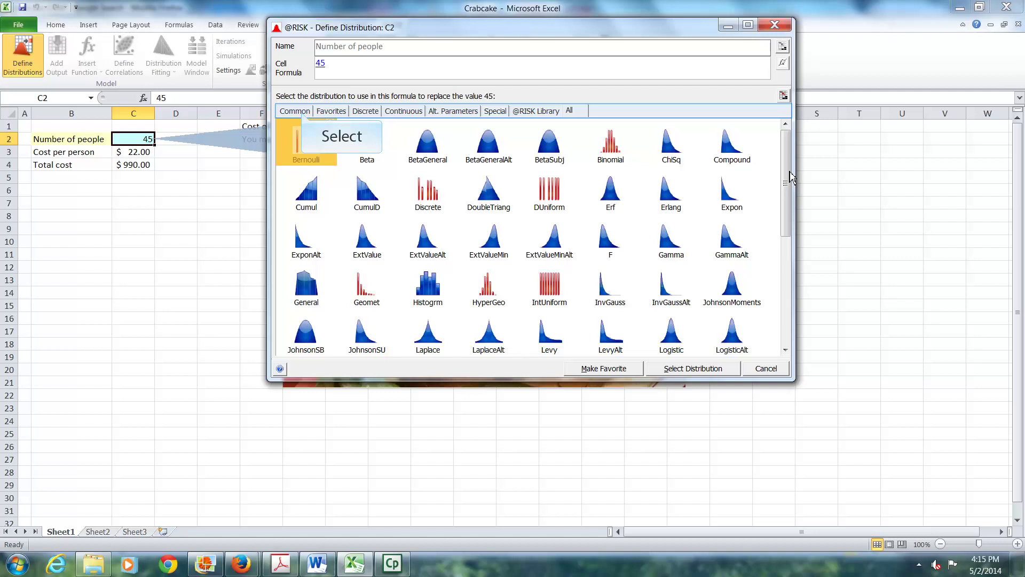
# Browse the Common, Discrete, Continuous and All distribution tabs.
pyautogui.click(301, 112)
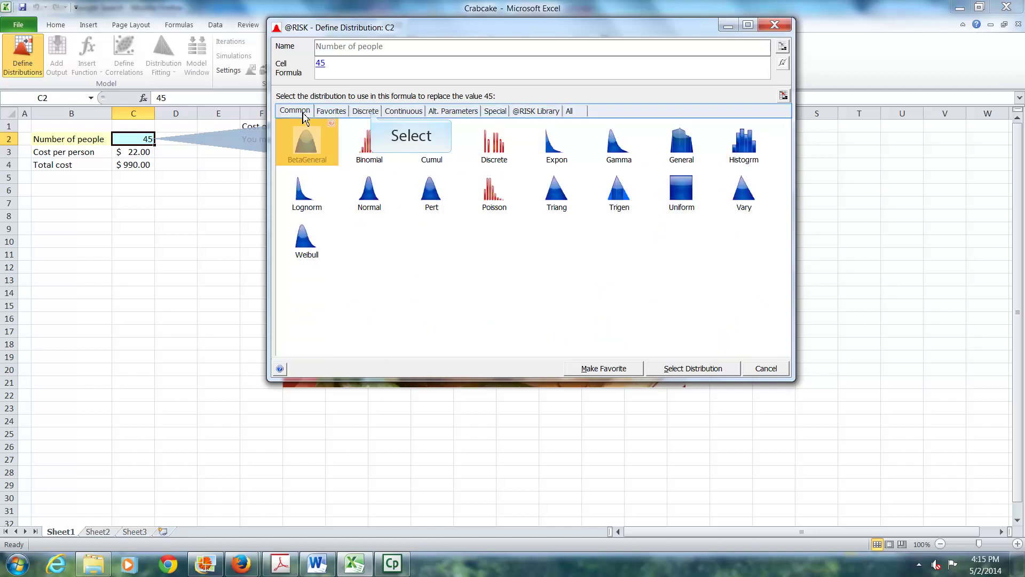
pyautogui.click(366, 111)
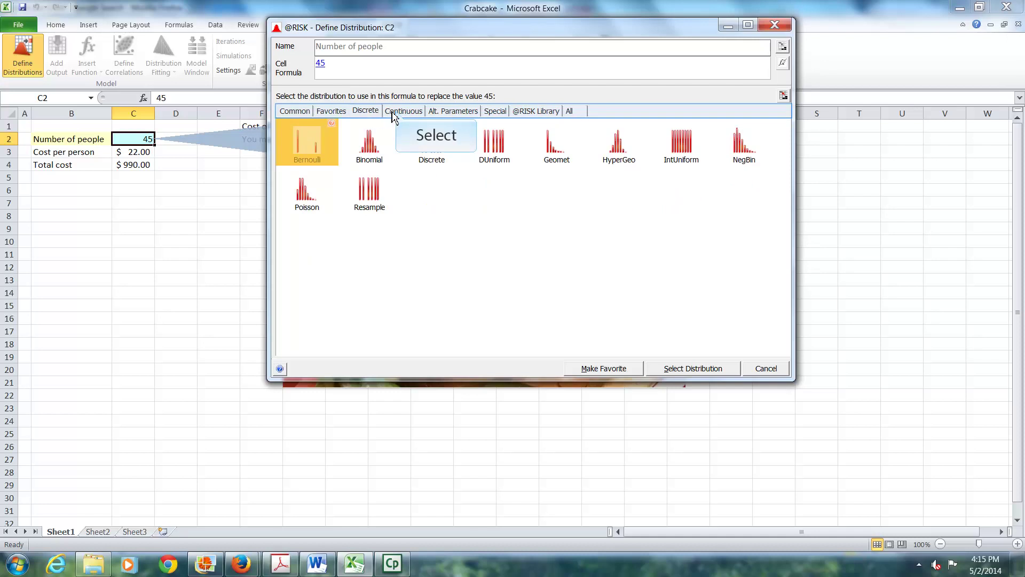
pyautogui.click(399, 112)
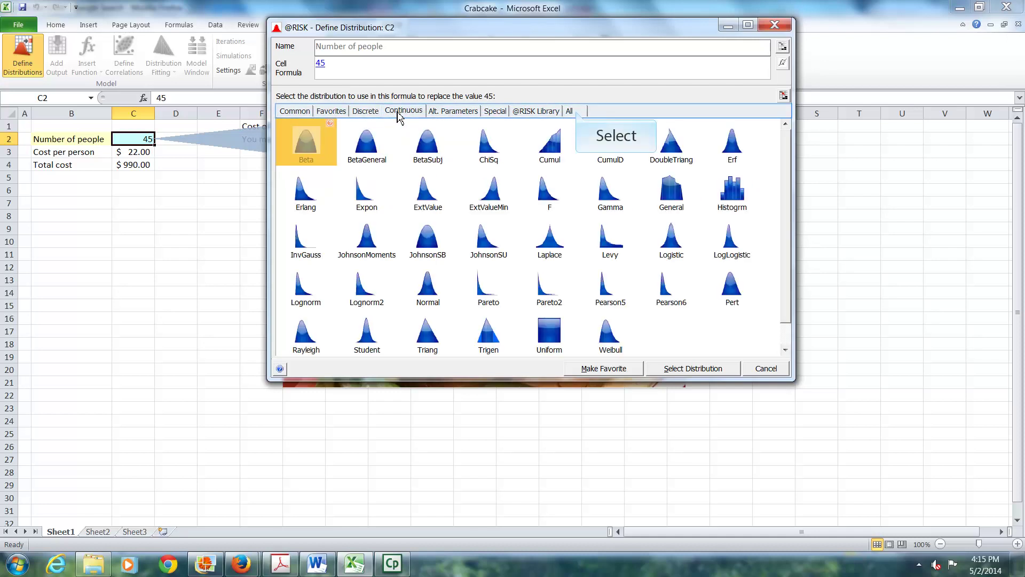
pyautogui.click(579, 117)
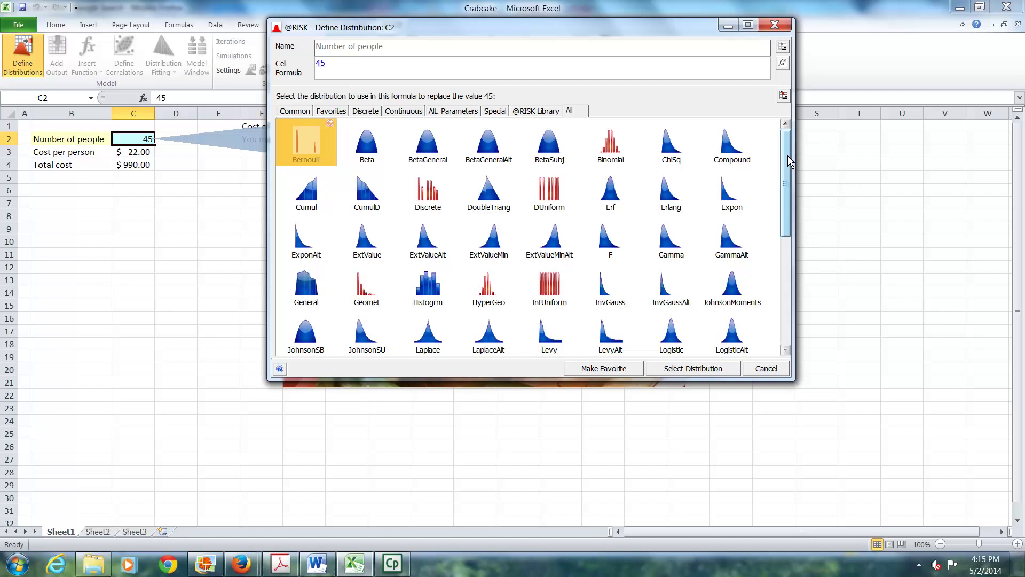
pyautogui.moveTo(789, 162); pyautogui.dragTo(783, 248)
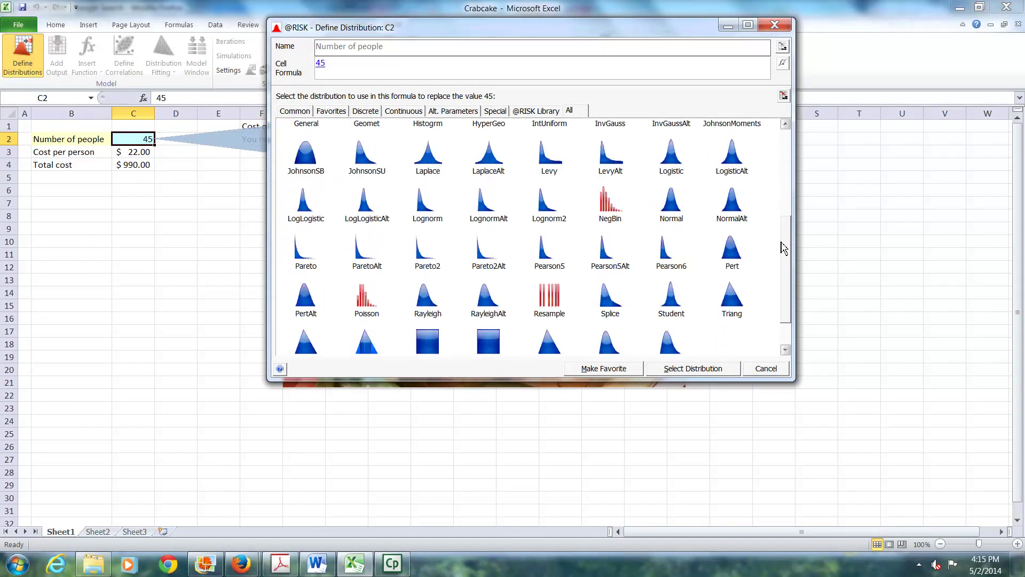
# Choose Poisson for C2, keep it in the Function list, and select the λ parameter (1).
pyautogui.doubleClick(363, 302)
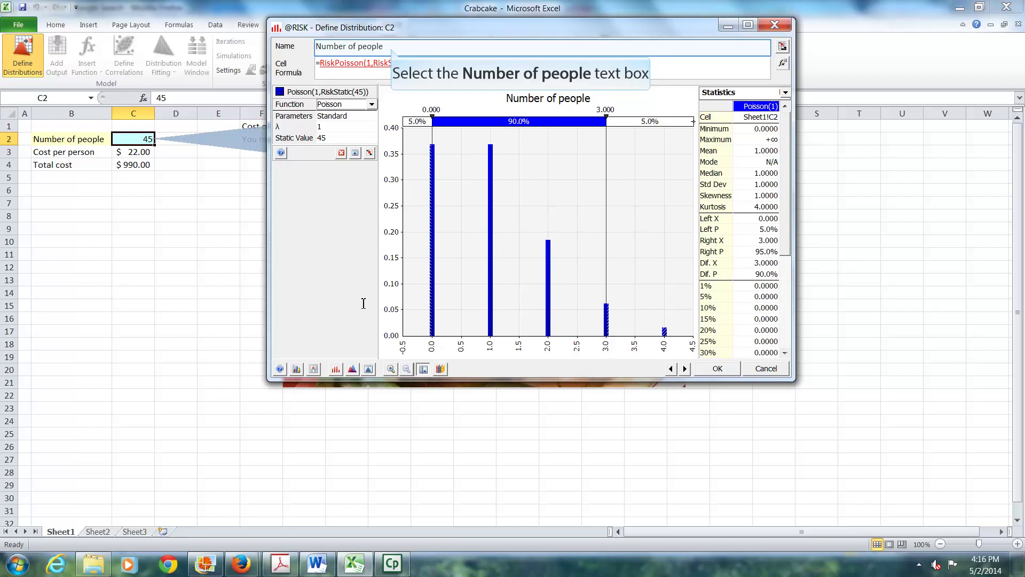
pyautogui.click(393, 49)
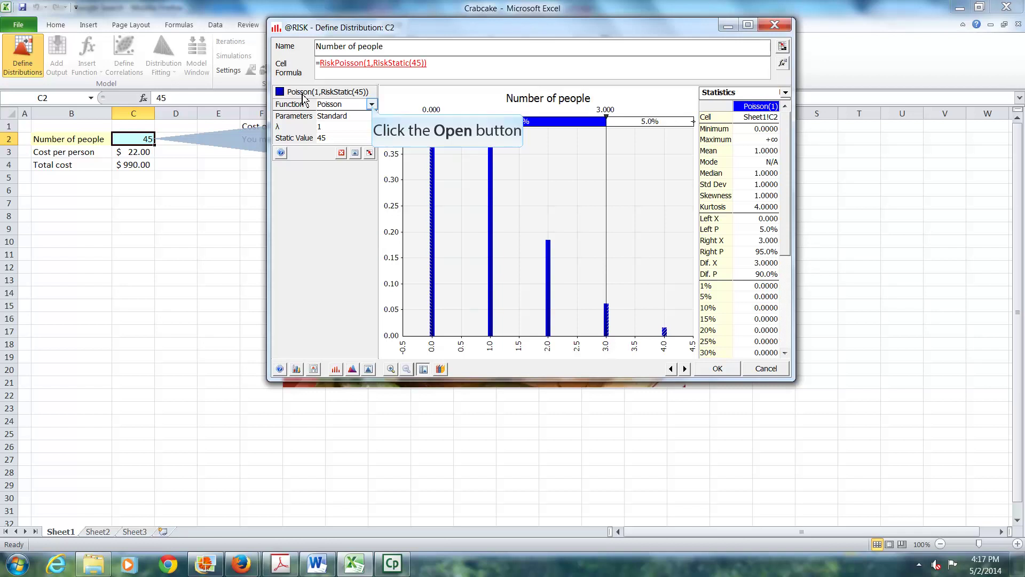
pyautogui.click(372, 105)
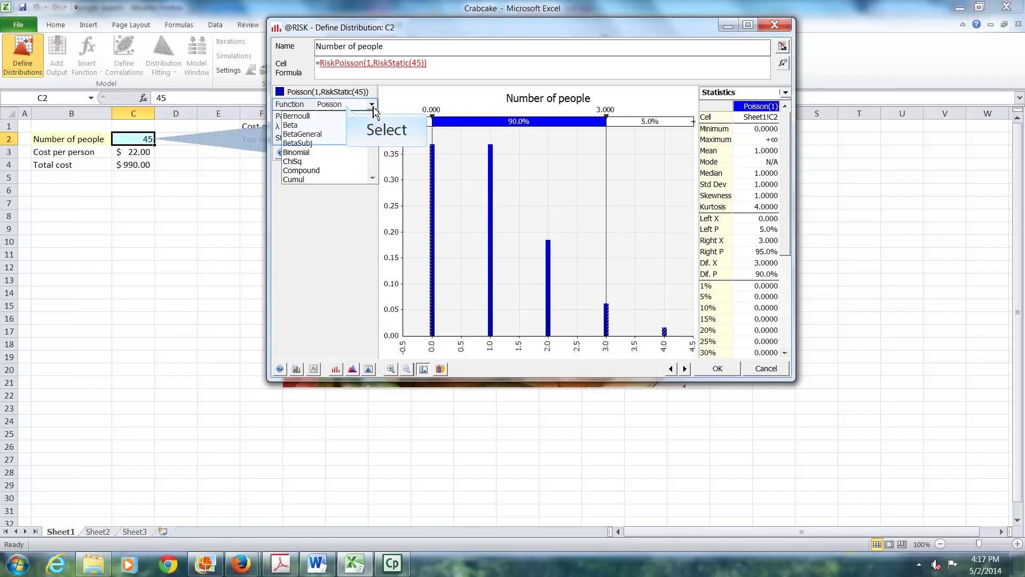
pyautogui.click(348, 108)
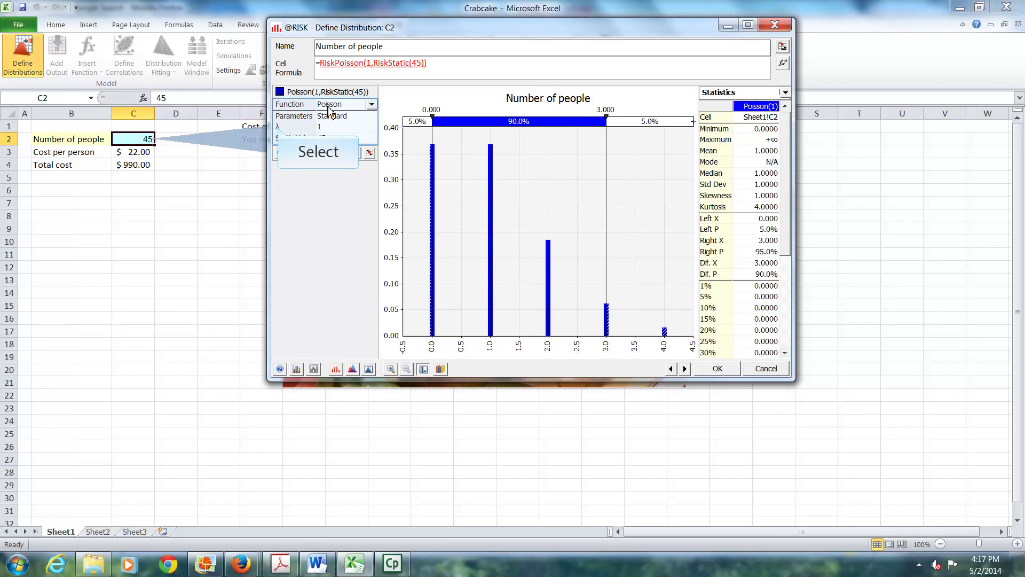
pyautogui.click(279, 129)
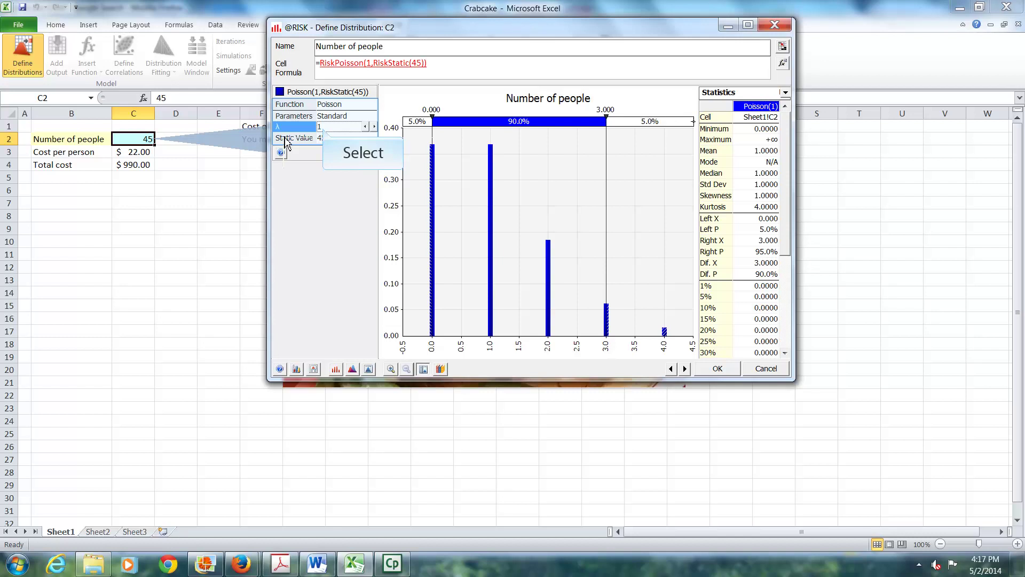
# Replace the Poisson λ value 1 with 45.
pyautogui.doubleClick(323, 128)
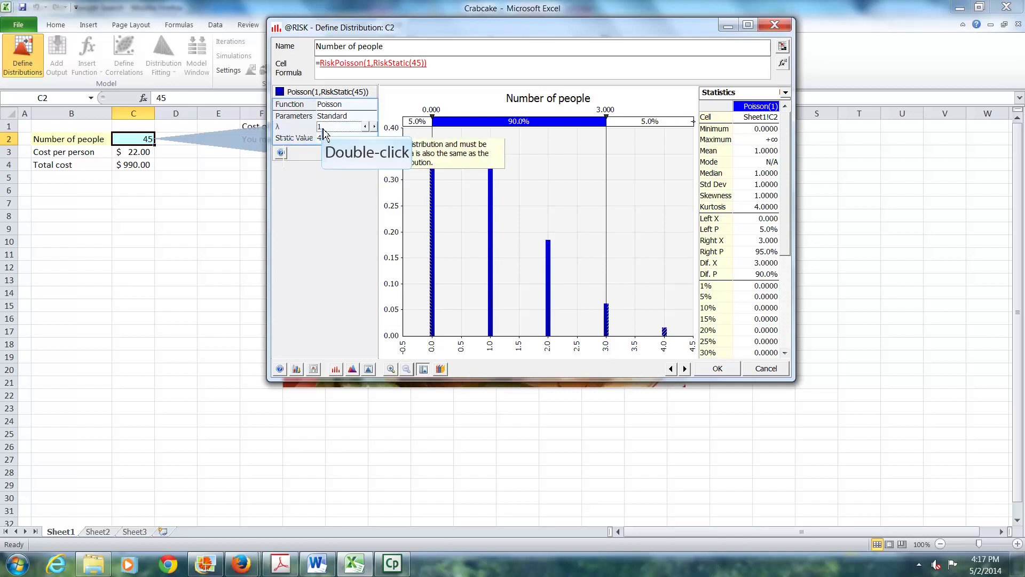
pyautogui.doubleClick(324, 129)
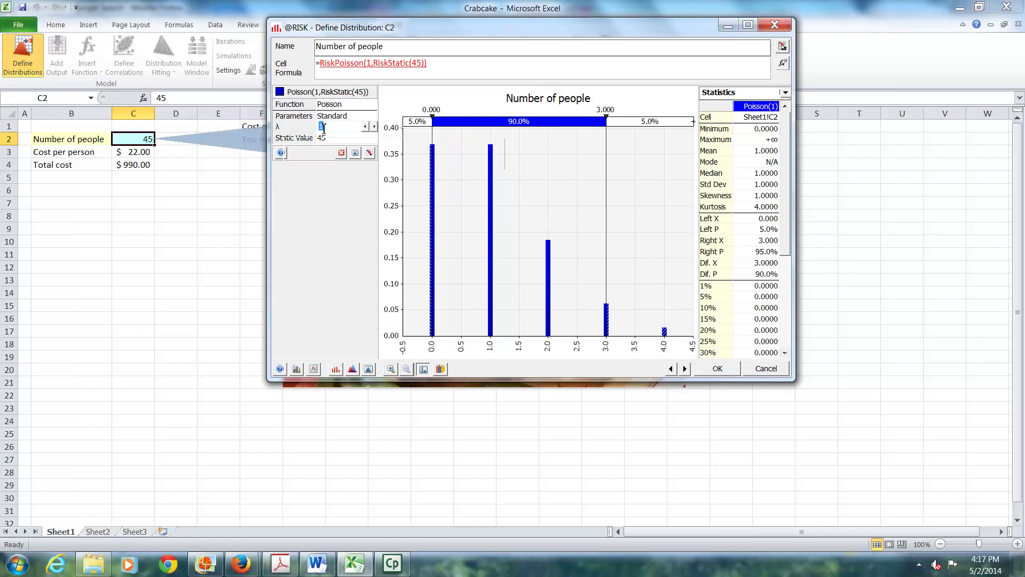
pyautogui.write('45')
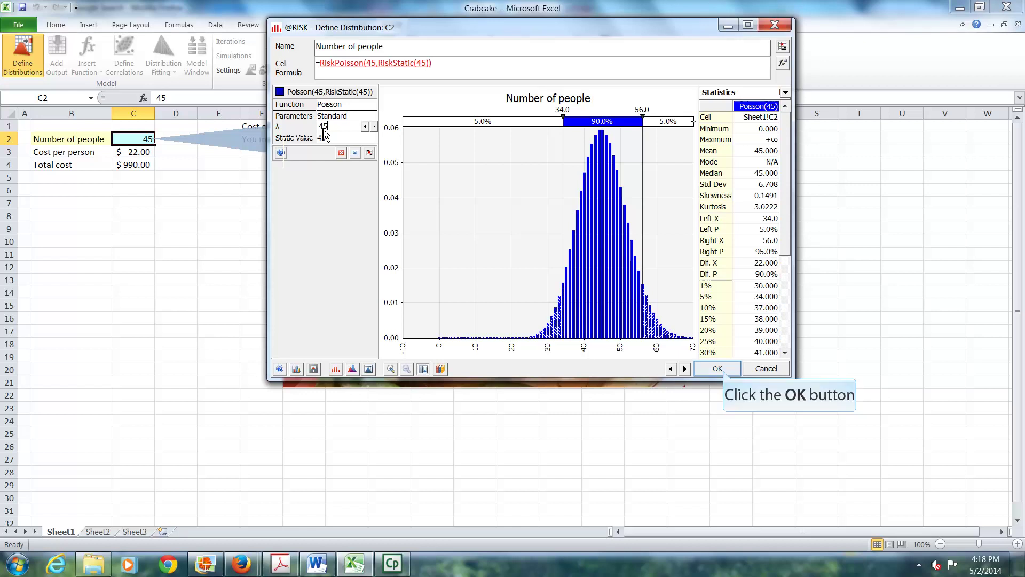
# Accept and commit =RiskPoisson(45,RiskStatic(45)) in C2, then select Cost per person in C3.
pyautogui.click(724, 370)
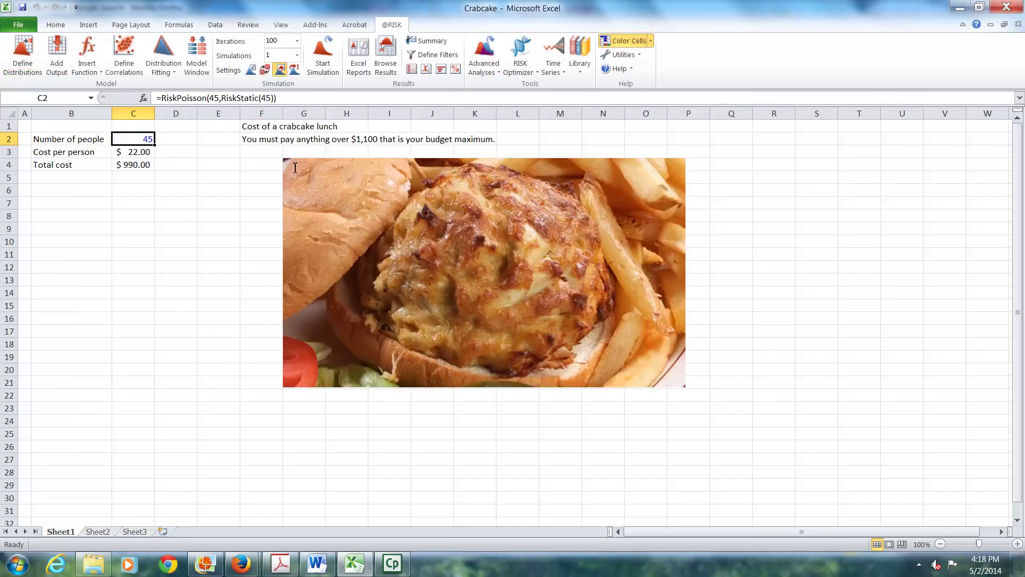
pyautogui.moveTo(288, 100); pyautogui.dragTo(146, 100)
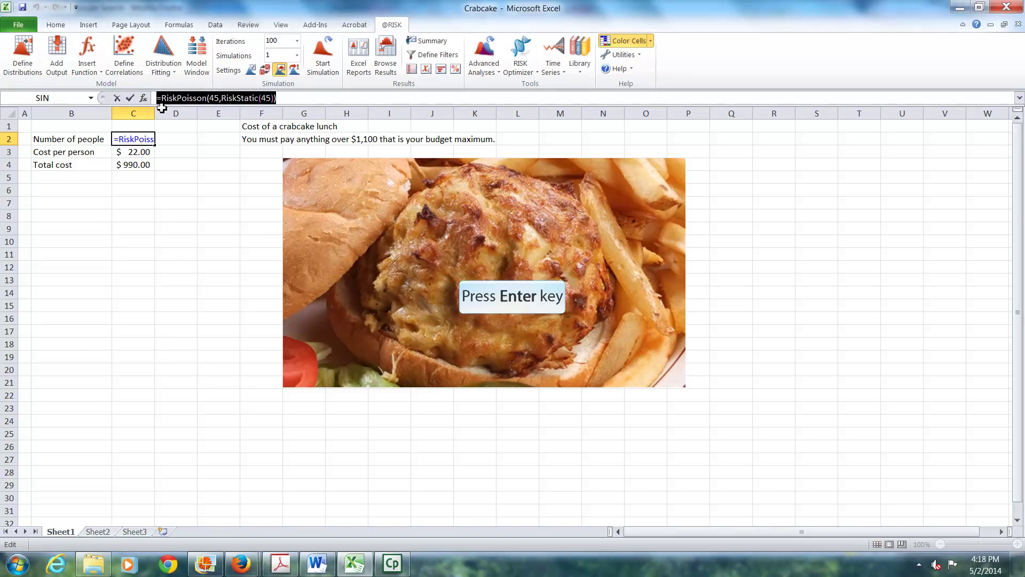
pyautogui.press('Return')
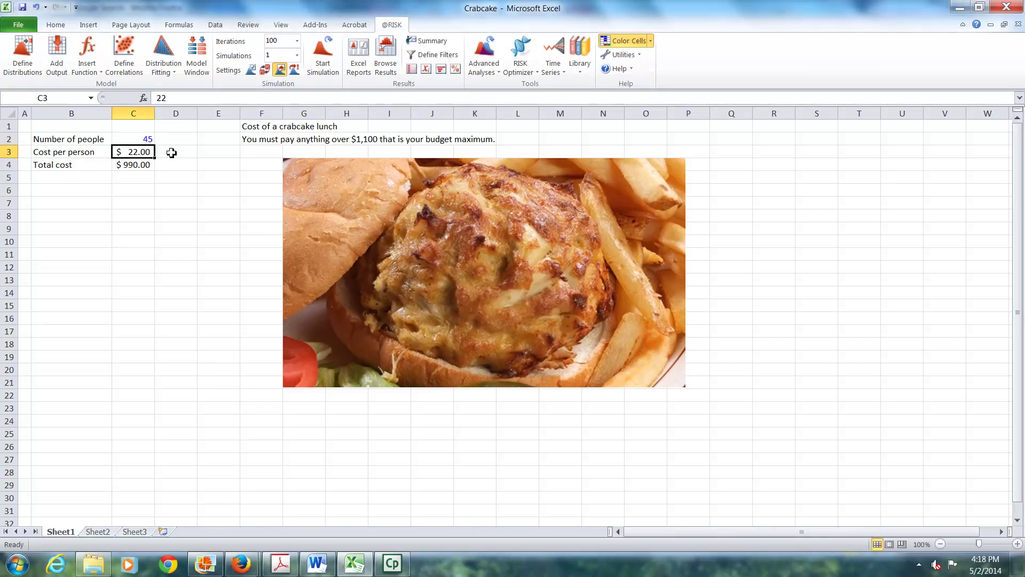
pyautogui.press('Up')
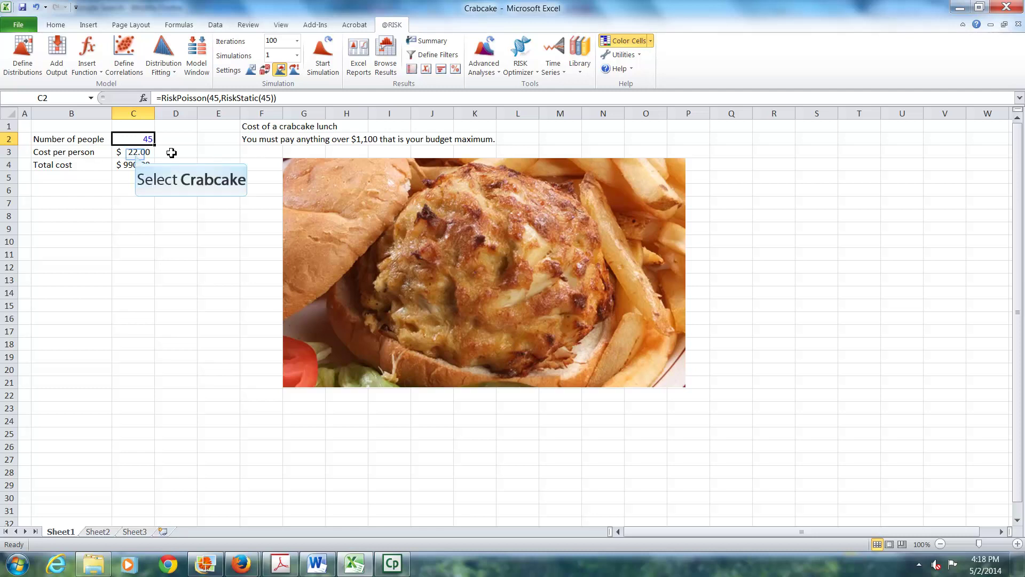
pyautogui.click(137, 155)
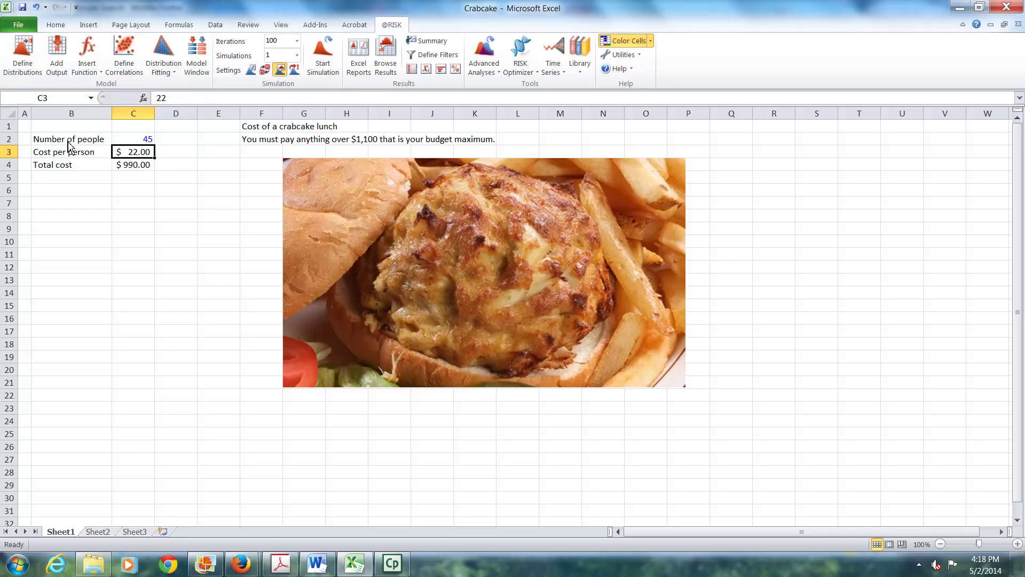
# Open Define Distributions for C3 and scroll the All list to the bottom.
pyautogui.click(26, 63)
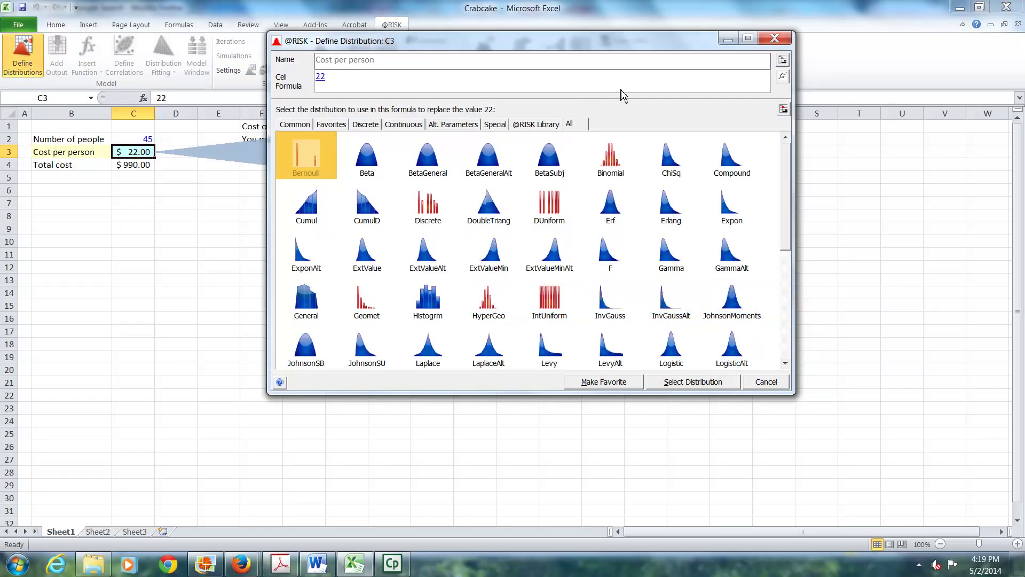
pyautogui.moveTo(783, 199); pyautogui.dragTo(775, 299)
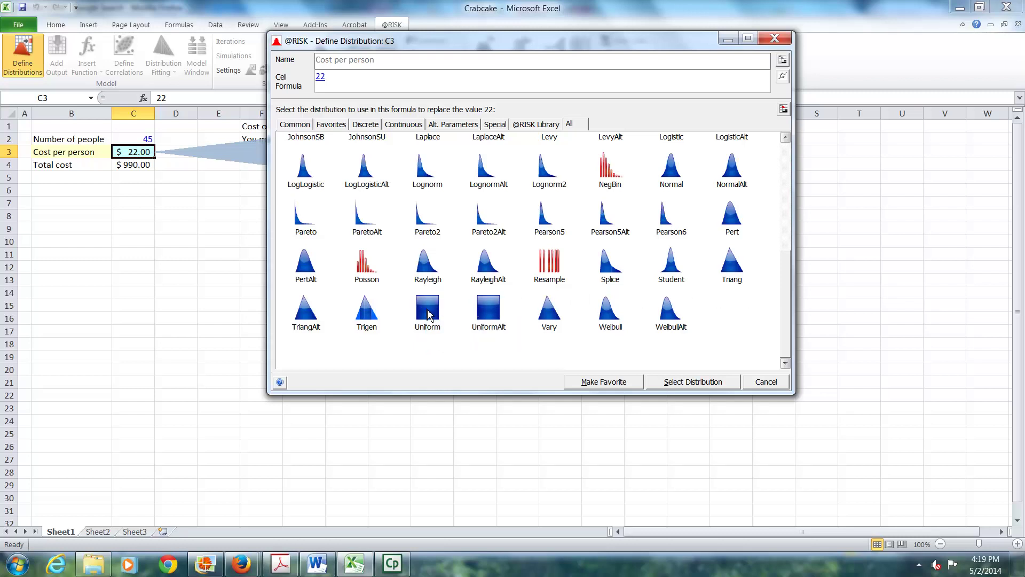
# Apply a Uniform distribution to C3 with Min 20 and Max 35.
pyautogui.doubleClick(428, 314)
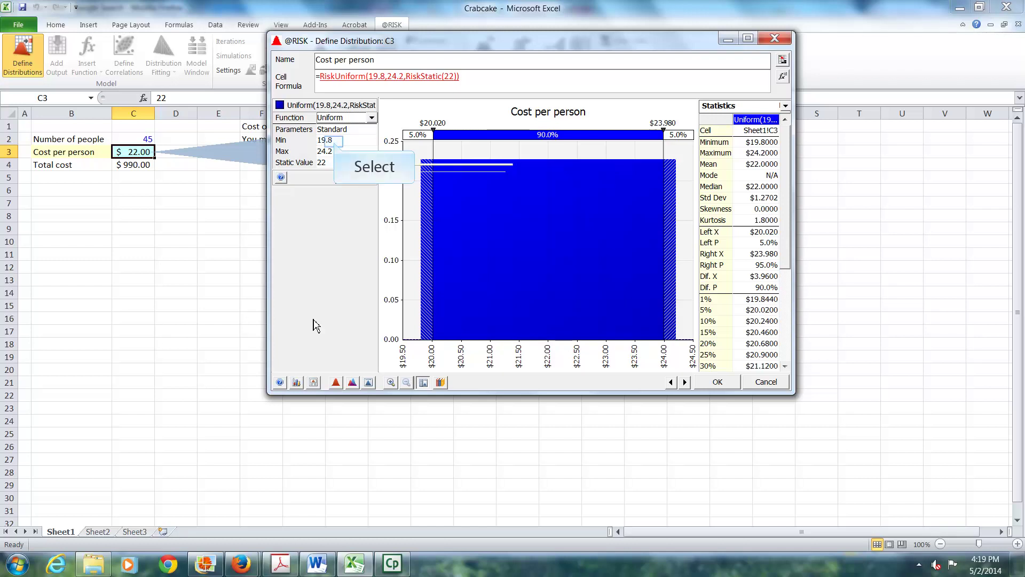
pyautogui.doubleClick(337, 141)
pyautogui.doubleClick(336, 141)
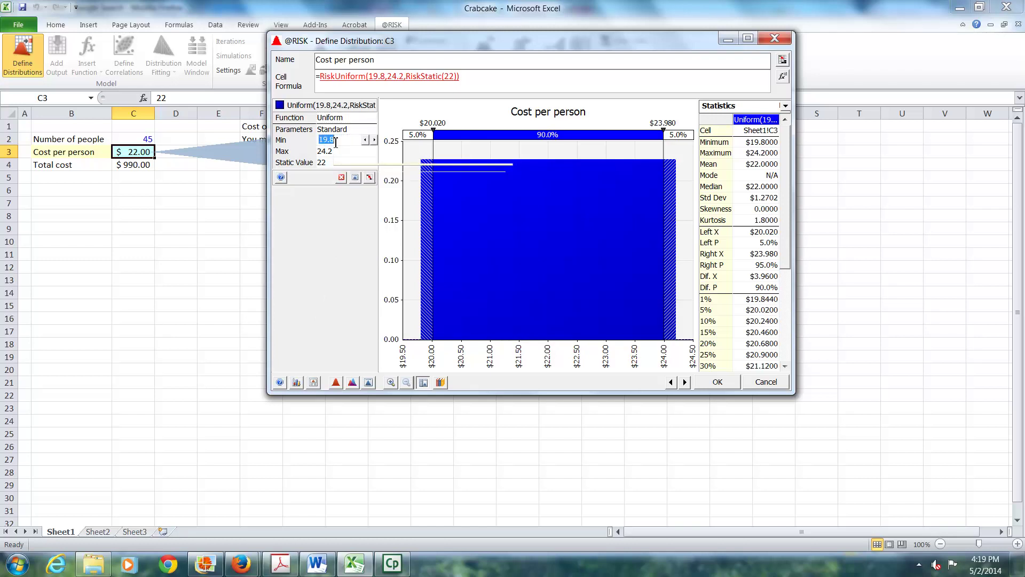
pyautogui.write('20')
pyautogui.doubleClick(335, 152)
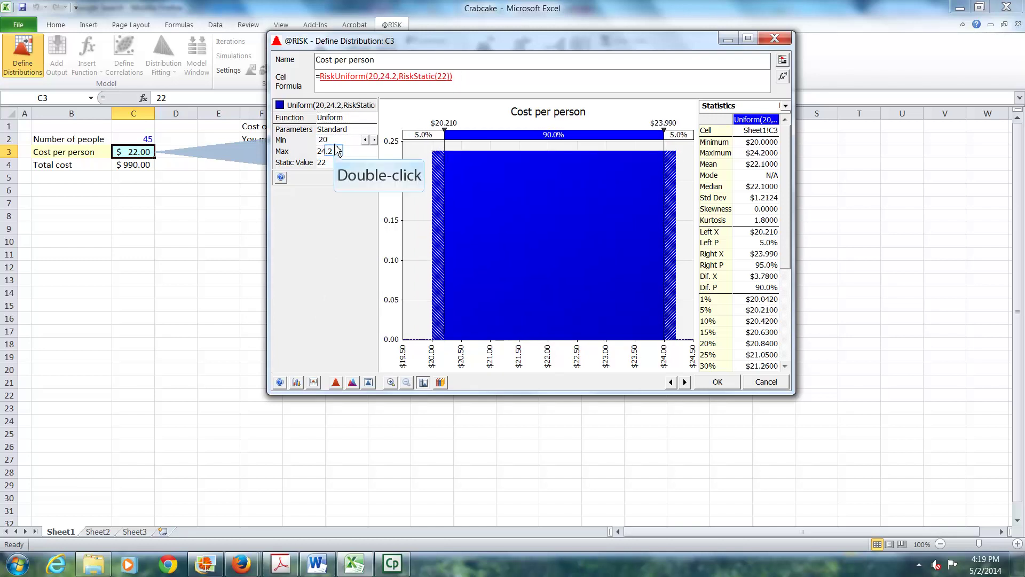
pyautogui.doubleClick(335, 152)
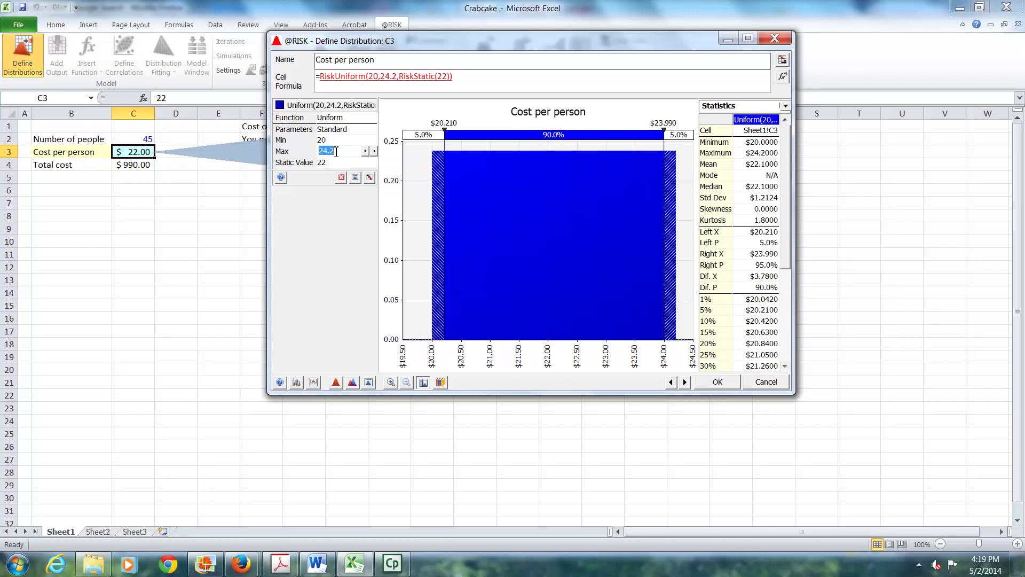
pyautogui.write('35')
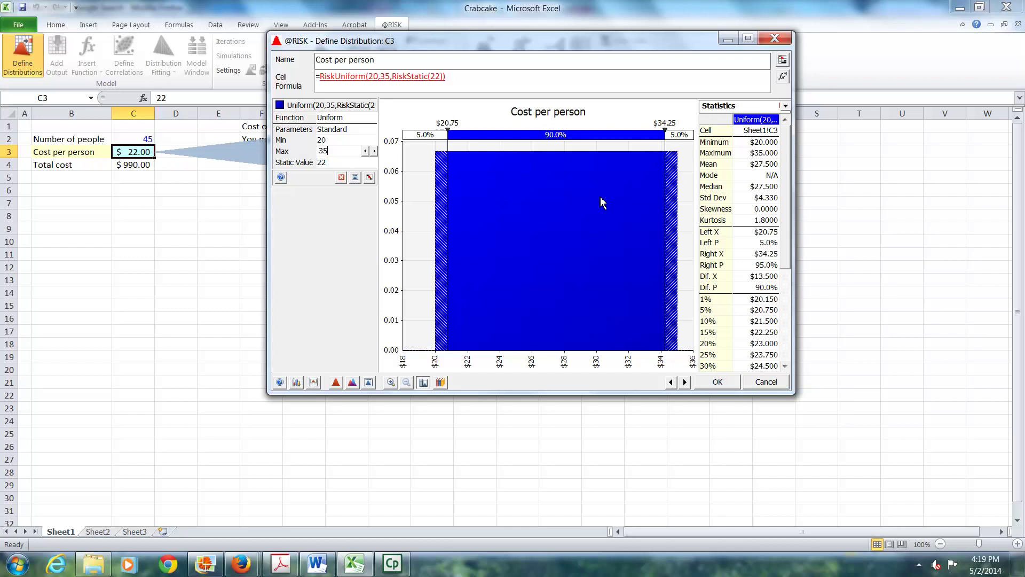
pyautogui.click(718, 382)
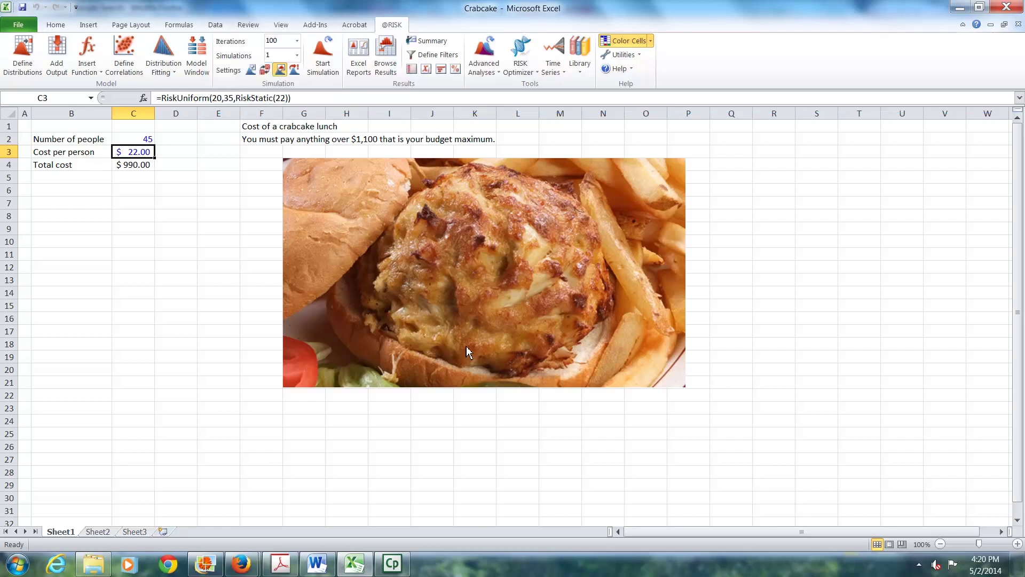
# Switch to random sampled values and widen column C to show the $1,159.98 total.
pyautogui.click(265, 70)
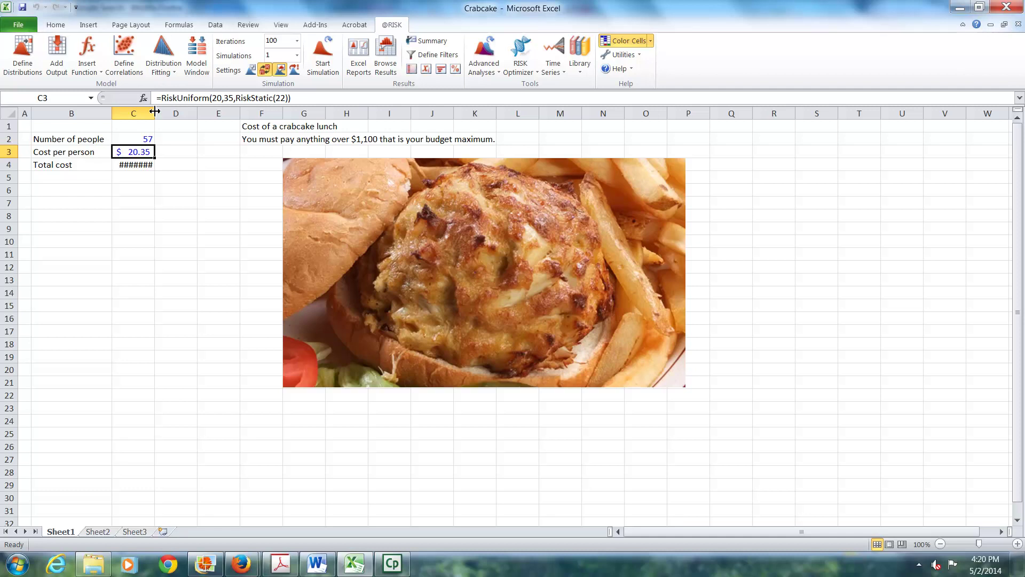
pyautogui.moveTo(155, 111); pyautogui.dragTo(169, 112)
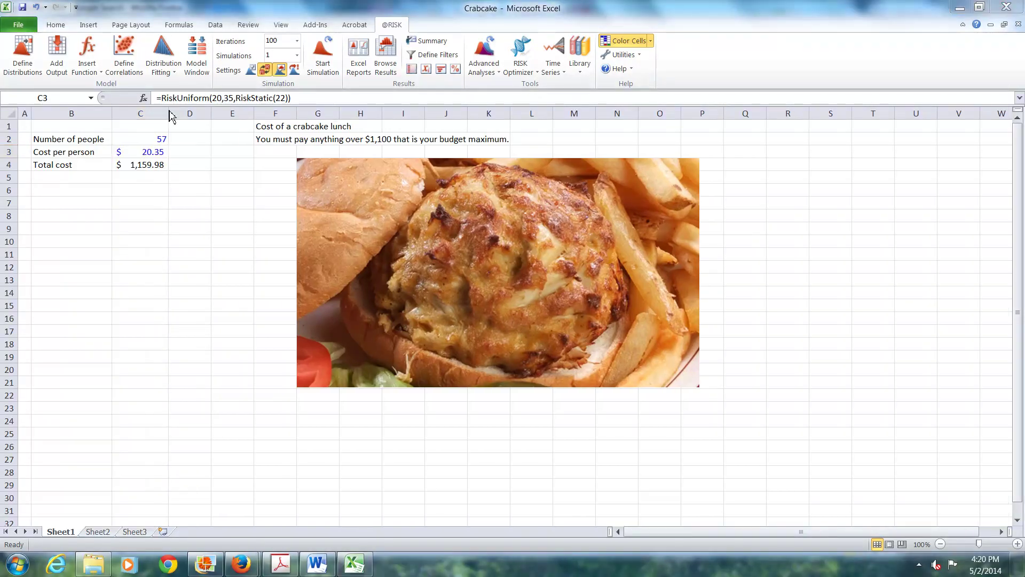